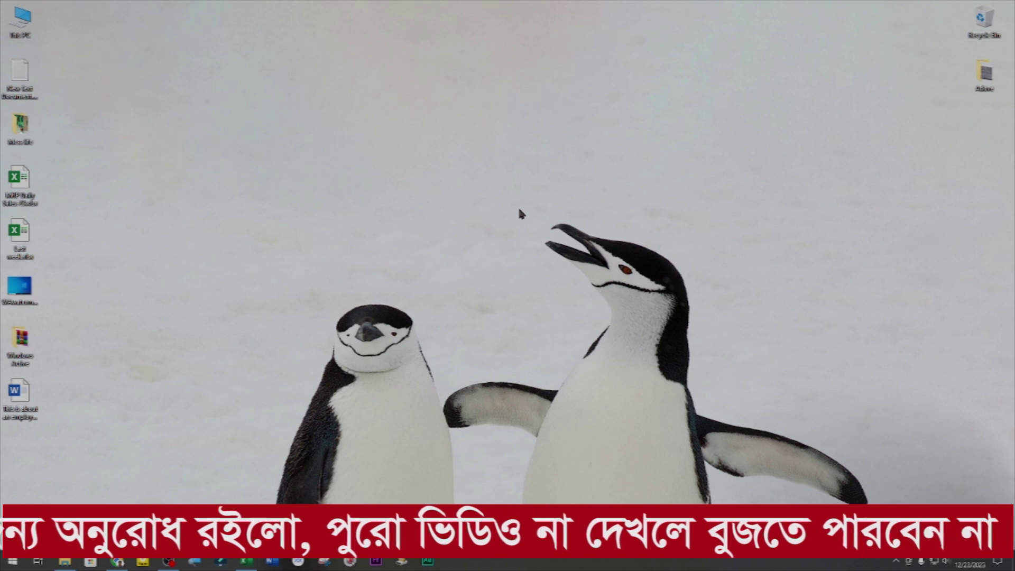
right_click(485, 208)
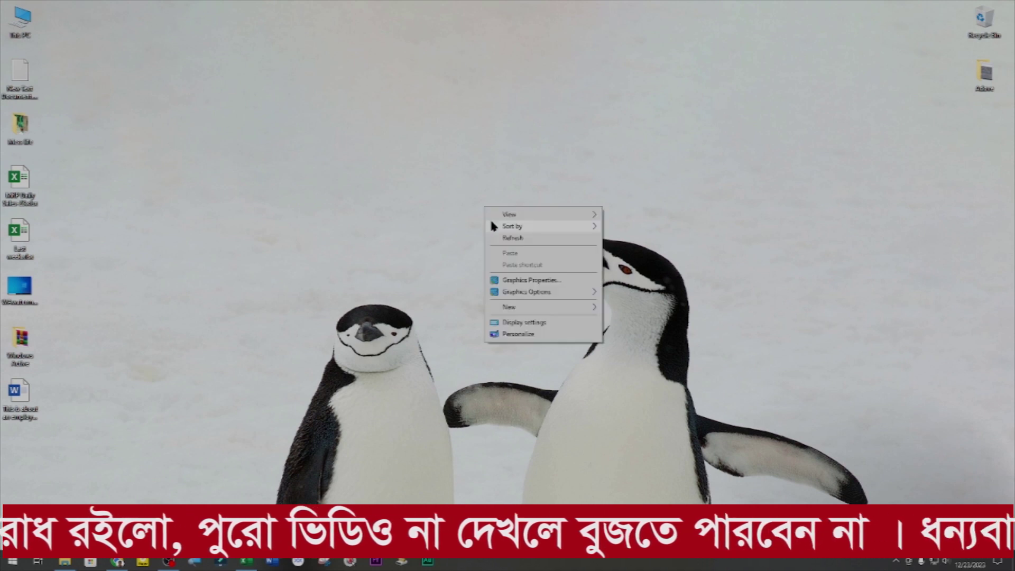
click(512, 238)
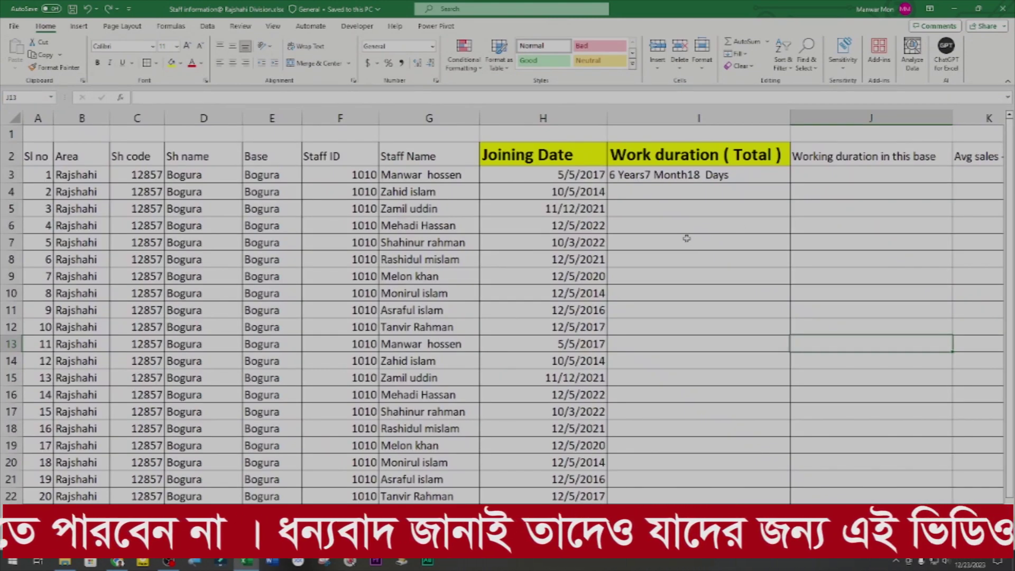
Examine the Joining Date and Work duration ( Total ) columns of the staff table, including the existing duration entry in I3.
drag(227, 174, 476, 225)
click(547, 226)
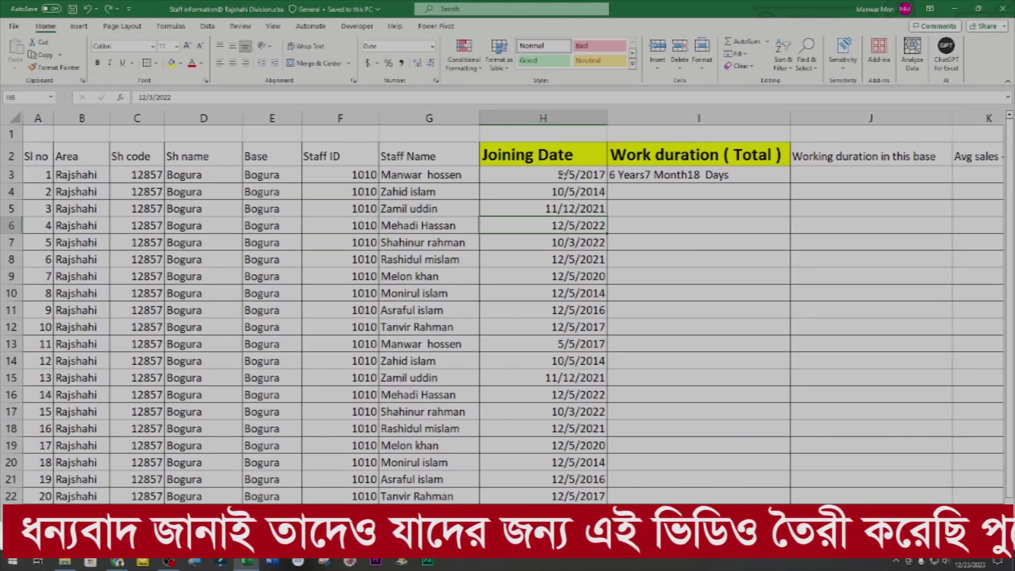
click(552, 157)
click(641, 153)
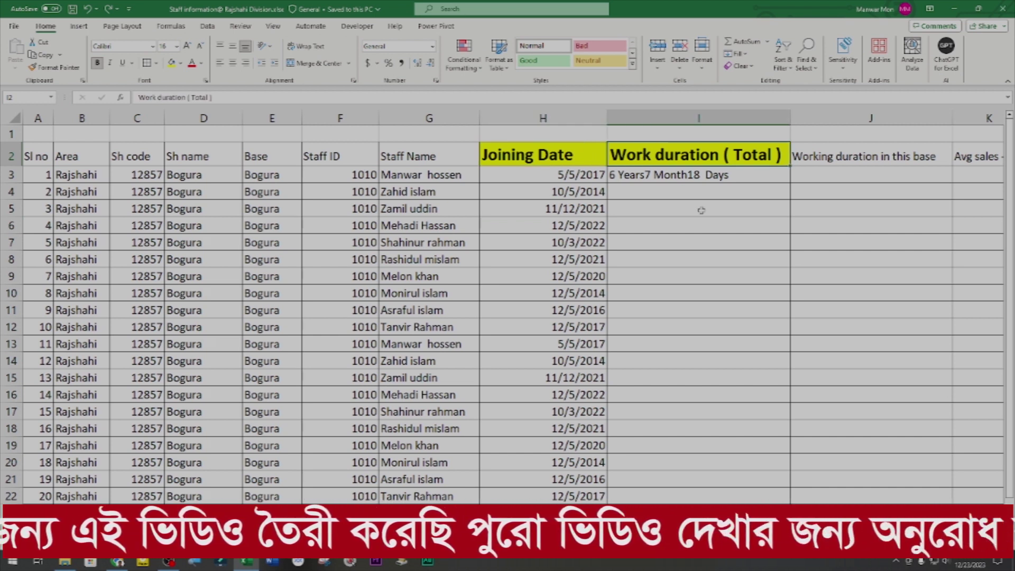
click(678, 209)
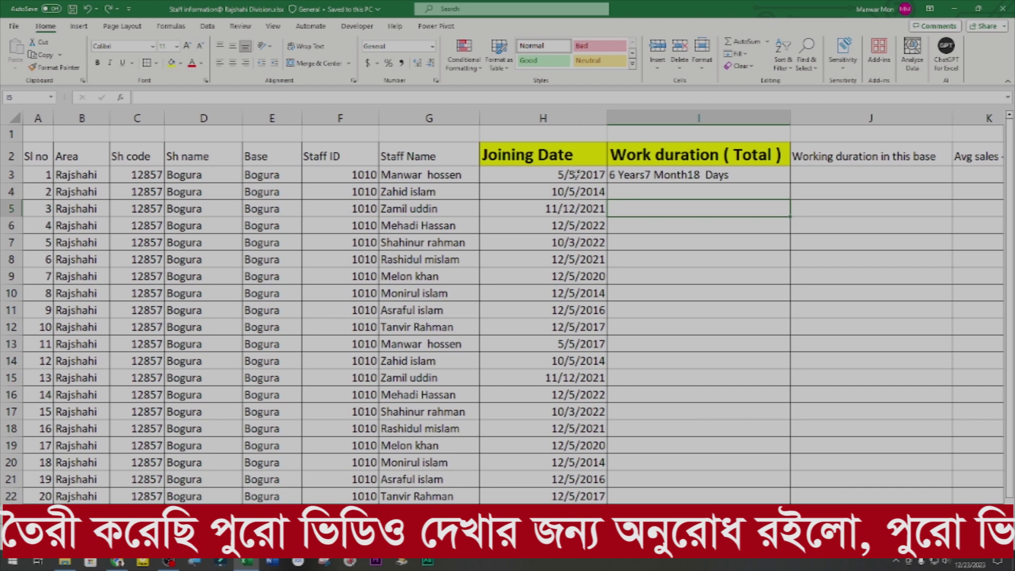
click(576, 175)
drag(573, 177, 601, 259)
click(629, 257)
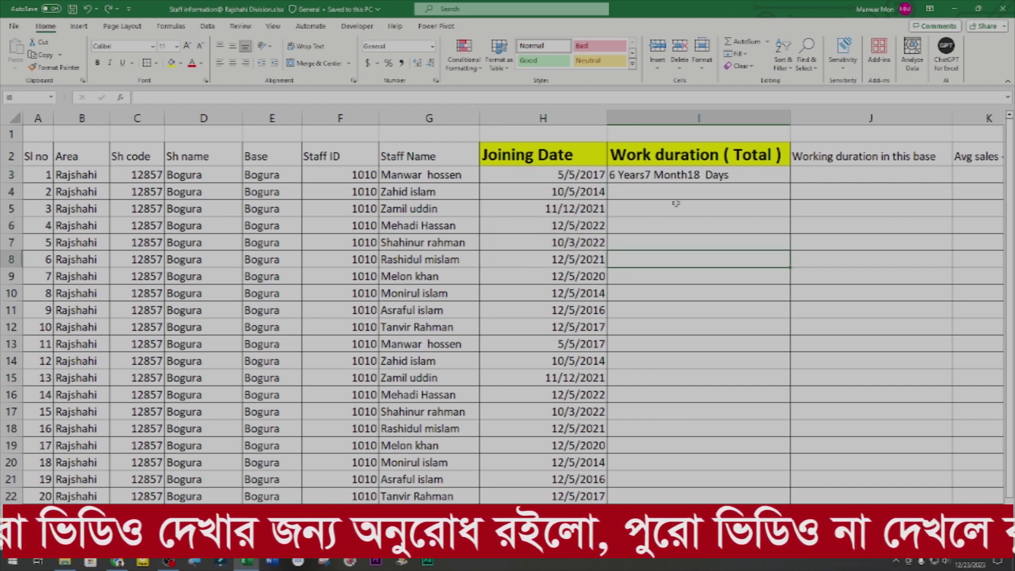
drag(655, 179, 651, 503)
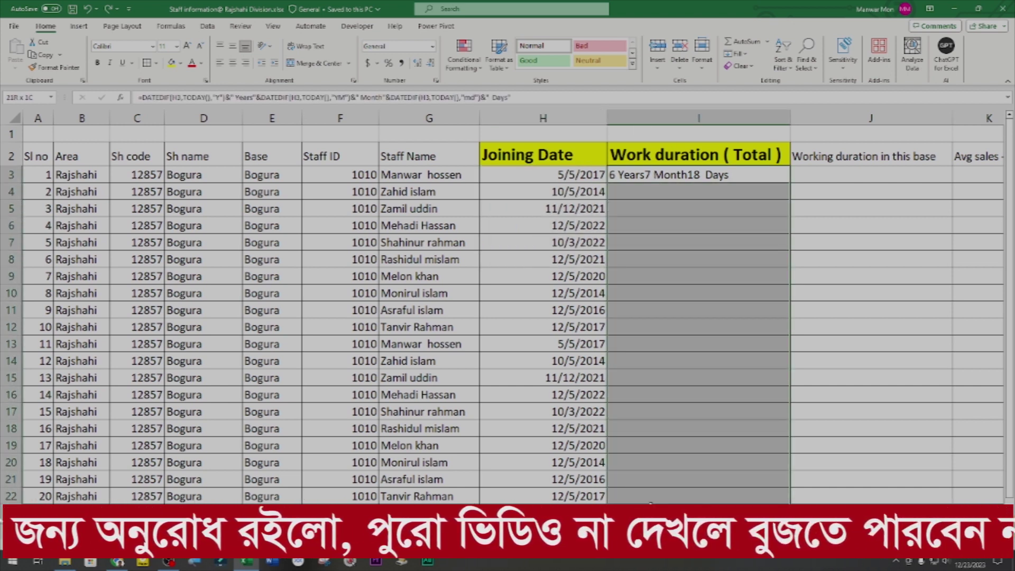
click(687, 400)
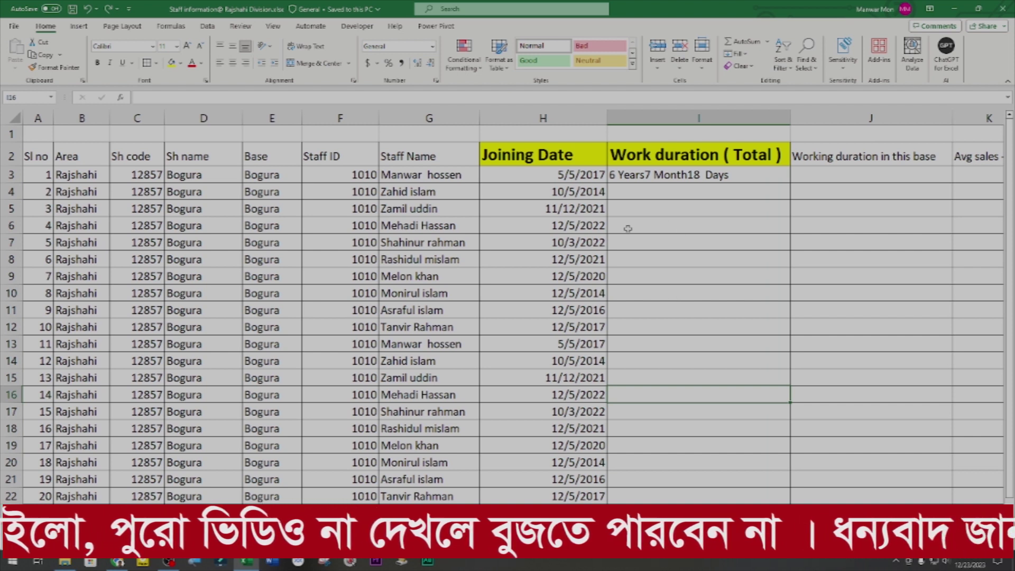
scroll(650, 213, down, 4)
scroll(649, 213, up, 4)
click(647, 195)
click(664, 244)
click(661, 178)
click(679, 258)
Fill the work duration formula from I3 down through I22 and check the filled rows.
click(719, 176)
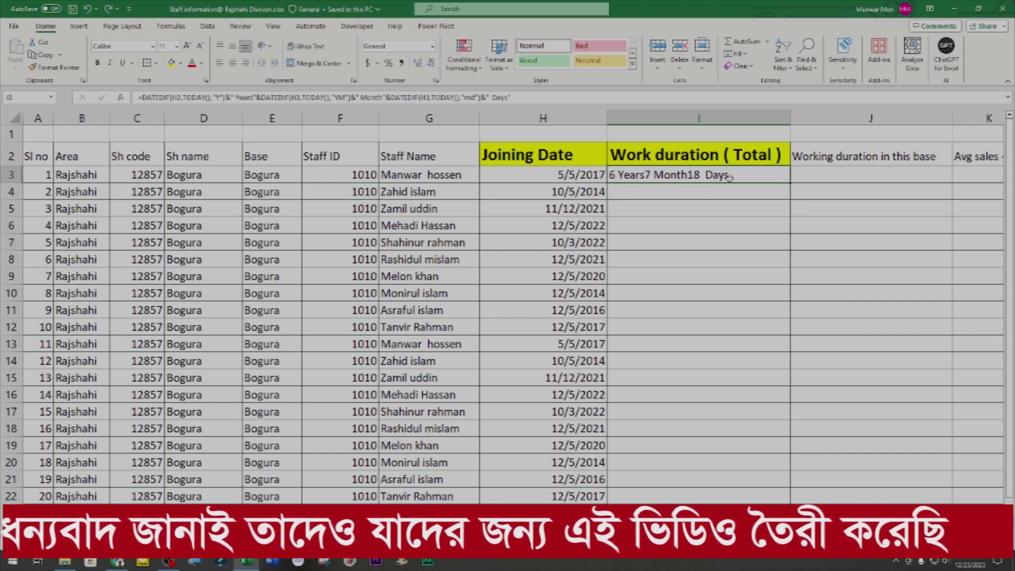
double_click(791, 183)
scroll(699, 353, down, 2)
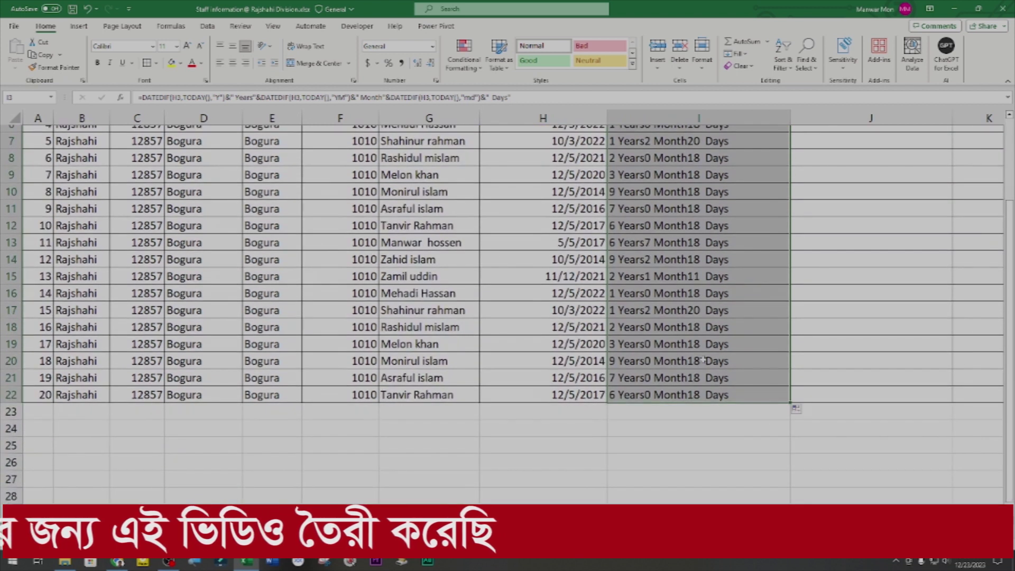
scroll(740, 417, up, 2)
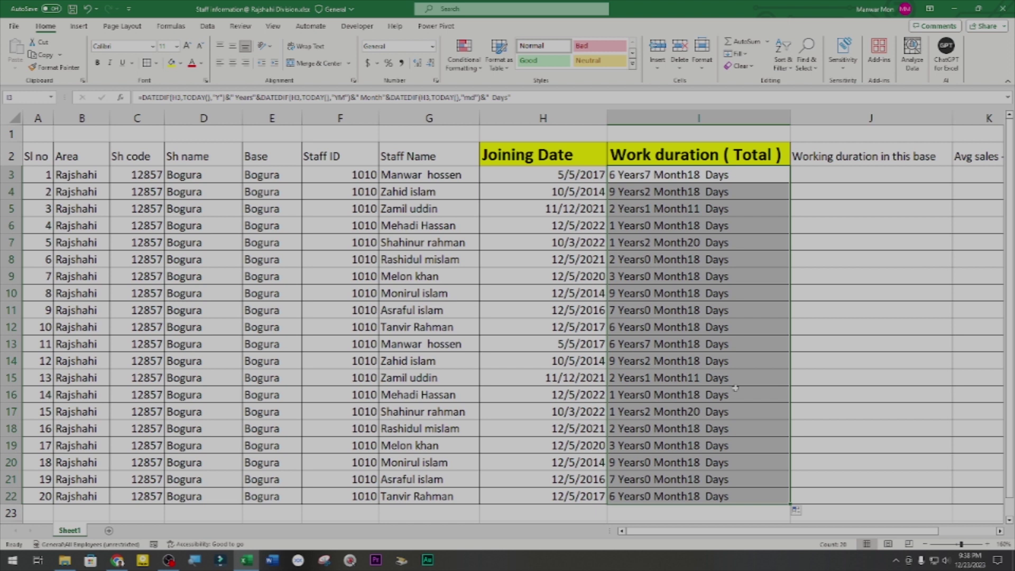
Clear the contents of the Work duration ( Total ) cells I3:I22.
key(Delete)
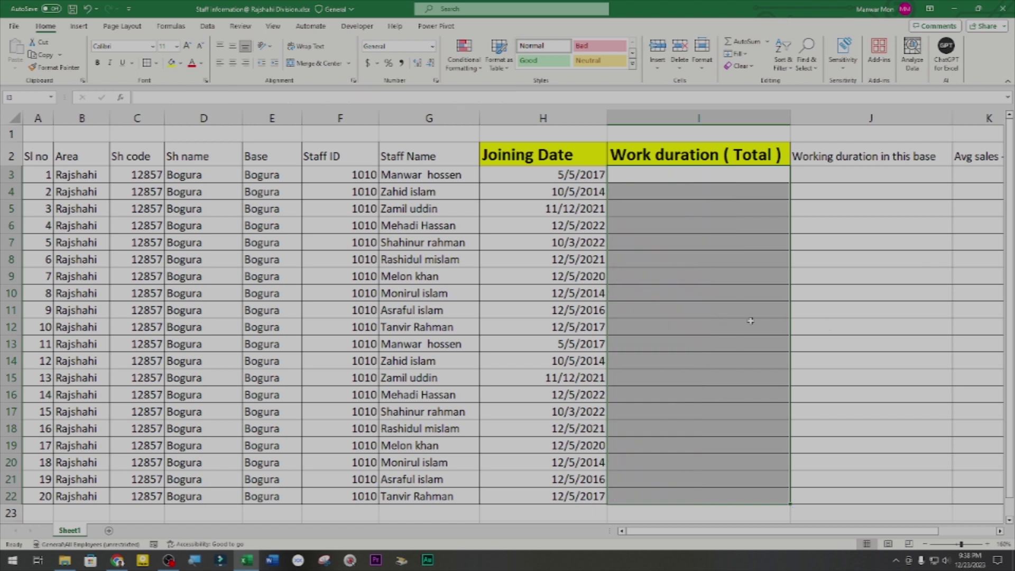
click(709, 310)
Begin a DATEDIF formula in I3 with the joining date in H3 as its start date.
click(646, 172)
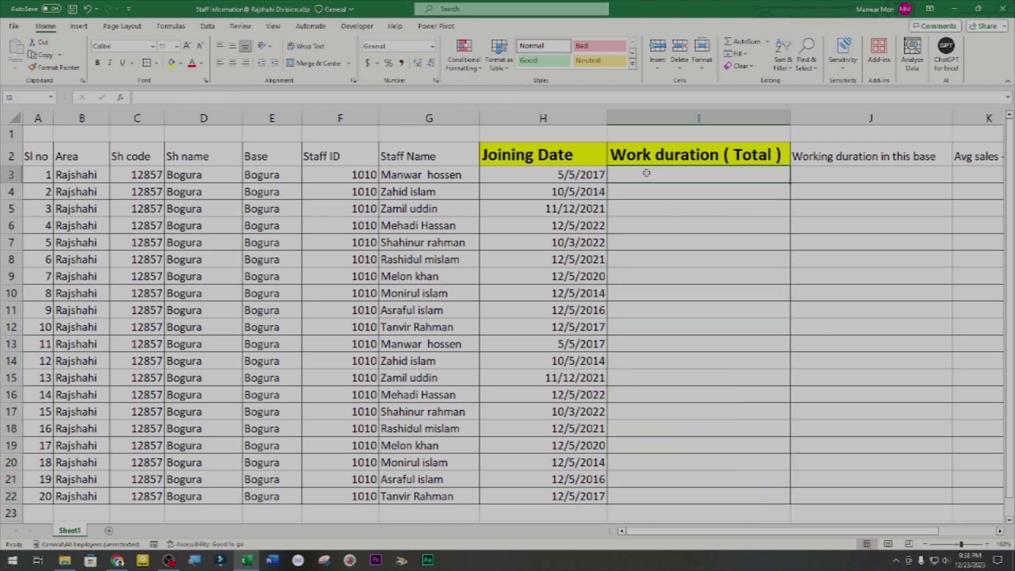
text(=)
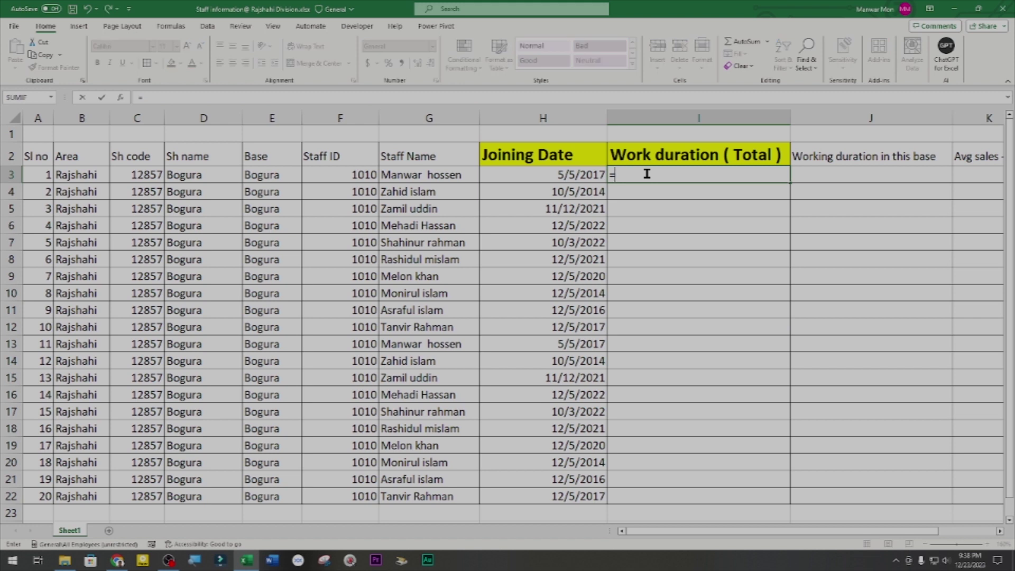
text(dat)
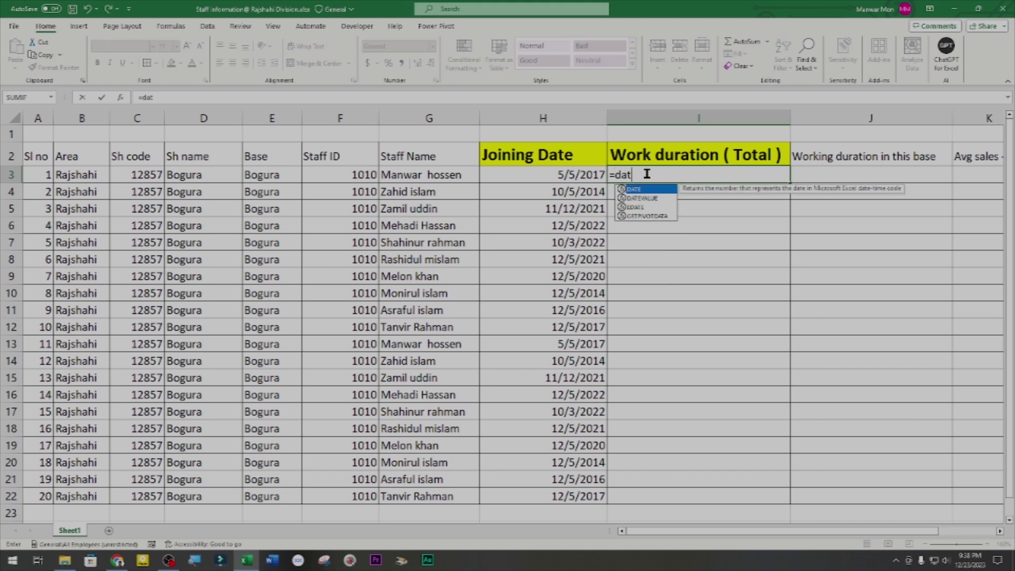
text(edif)
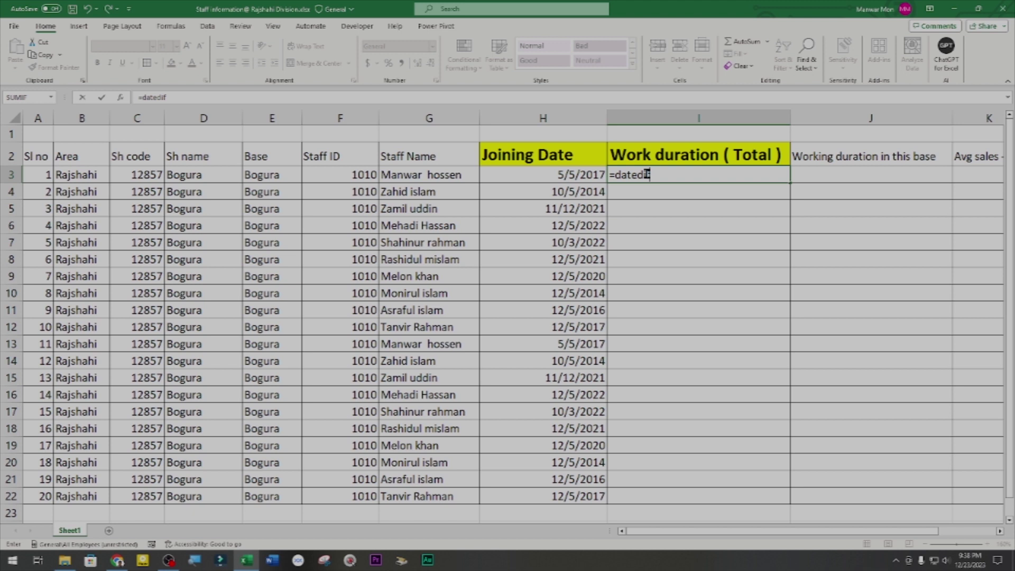
text(()
click(580, 175)
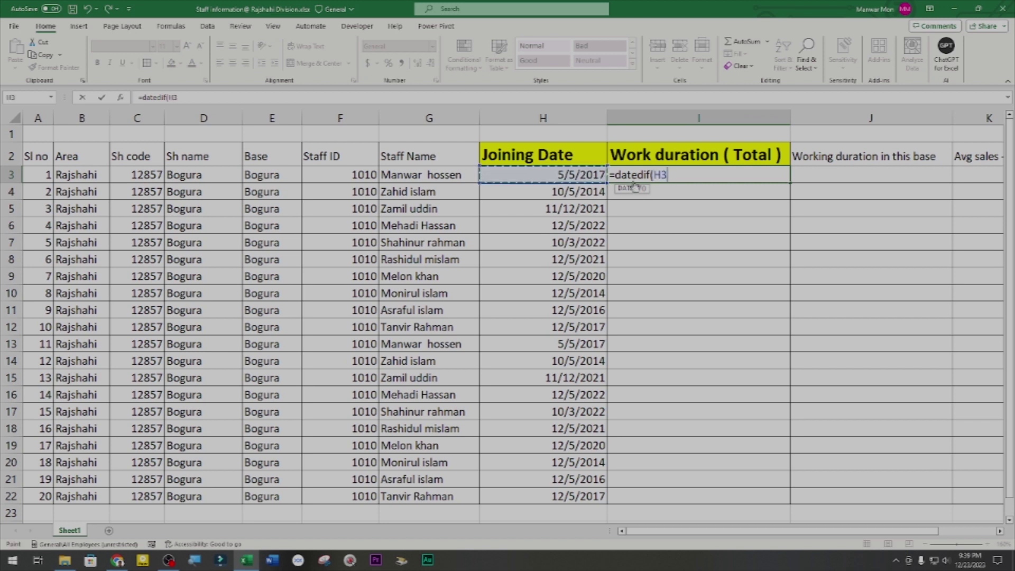
text(,)
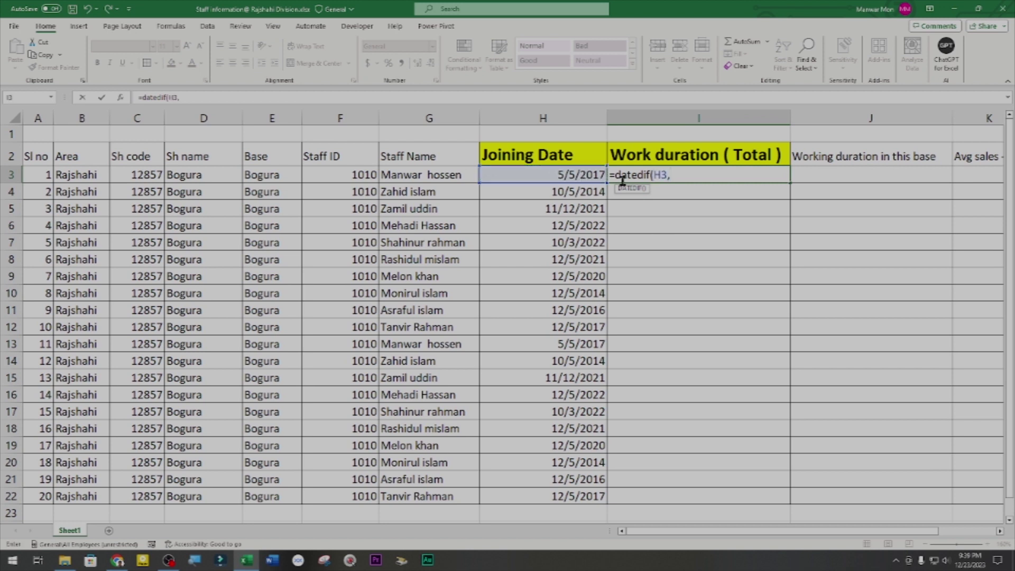
Add TODAY() as the end date of the DATEDIF formula in I3.
text(toda)
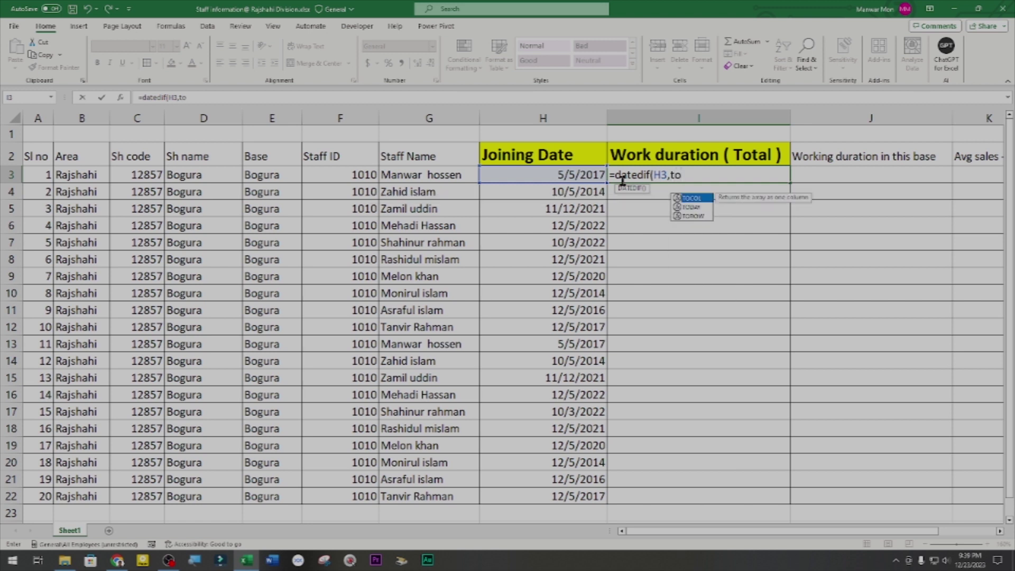
click(695, 202)
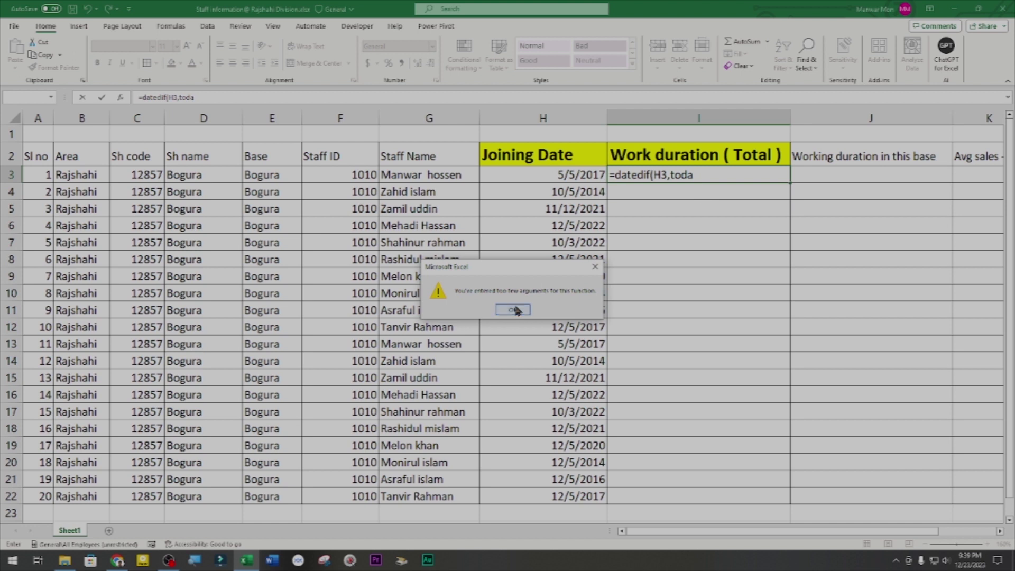
click(512, 308)
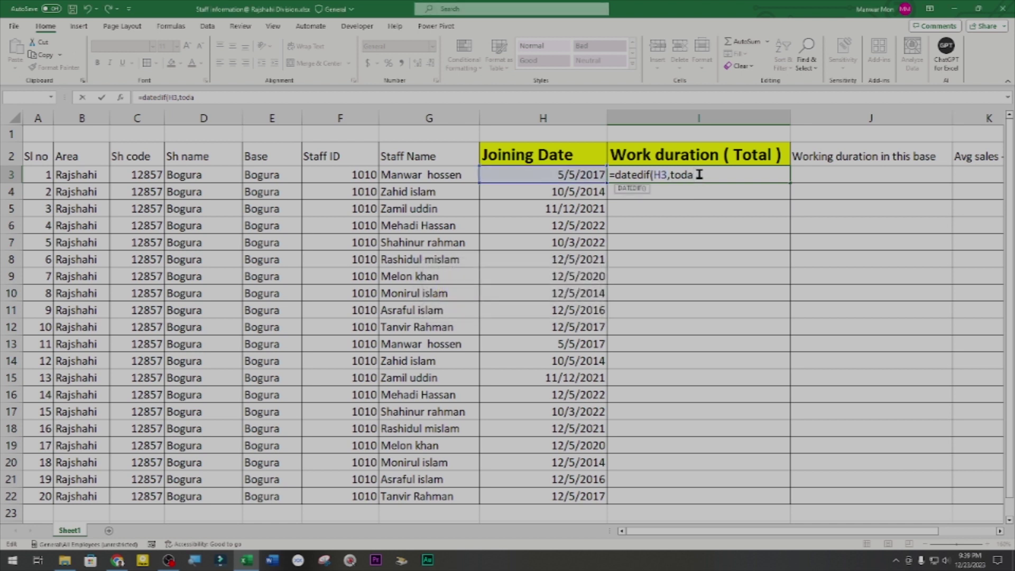
text(y)
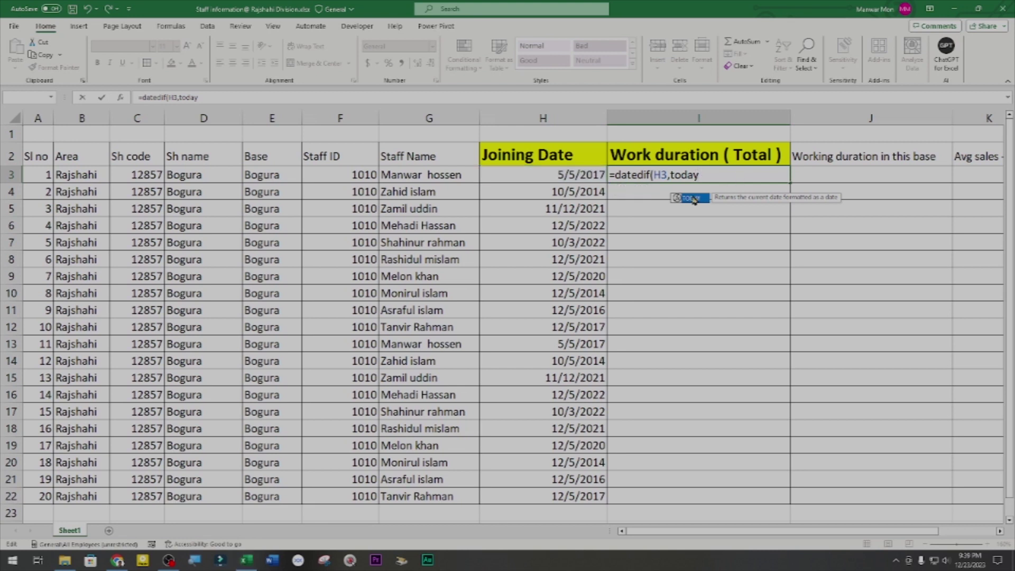
double_click(690, 198)
text())
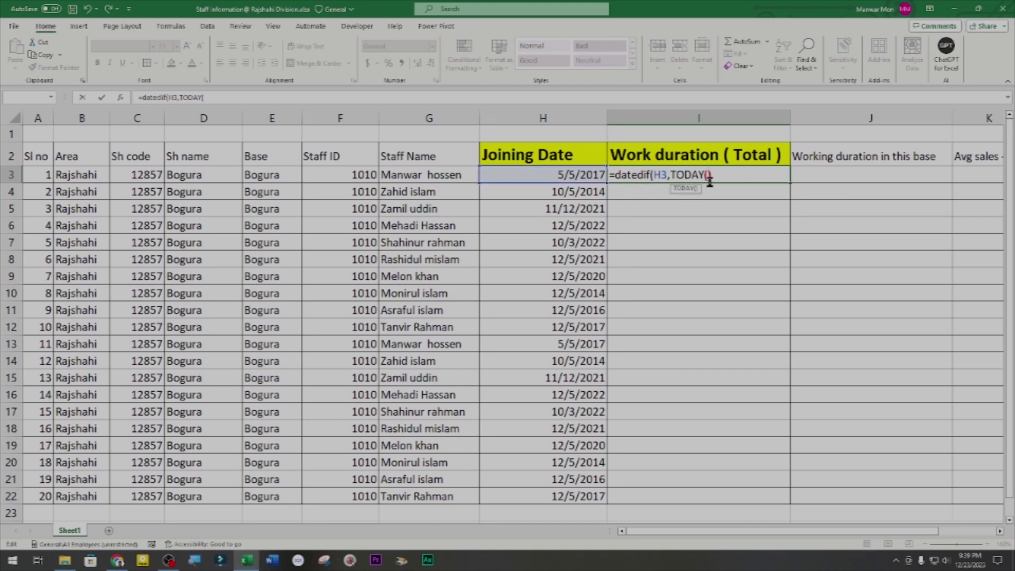
Complete the I3 formula with the unit "Y" and accept the corrected closing parenthesis.
text(,"Y)
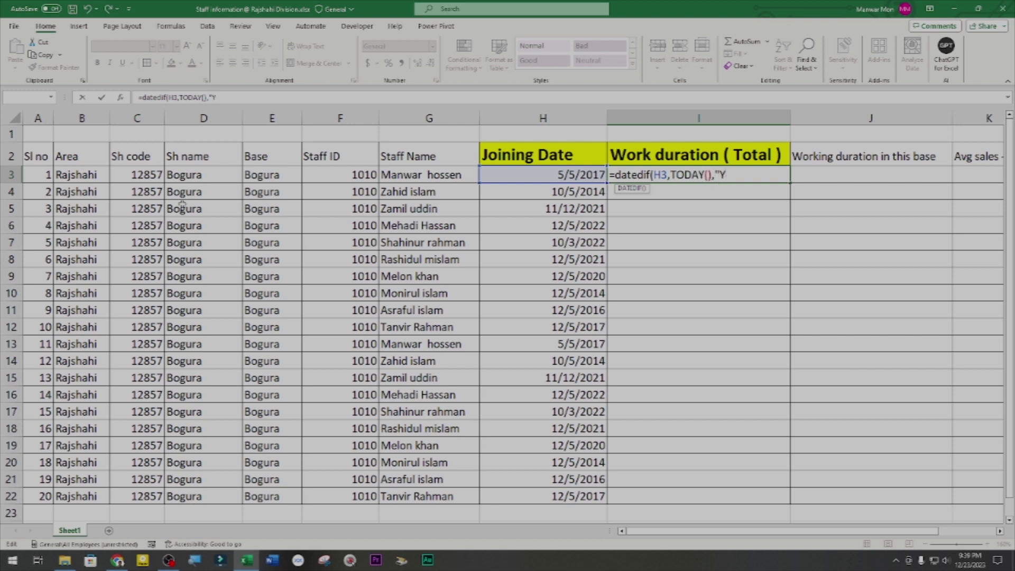
text(")
key(Return)
click(490, 318)
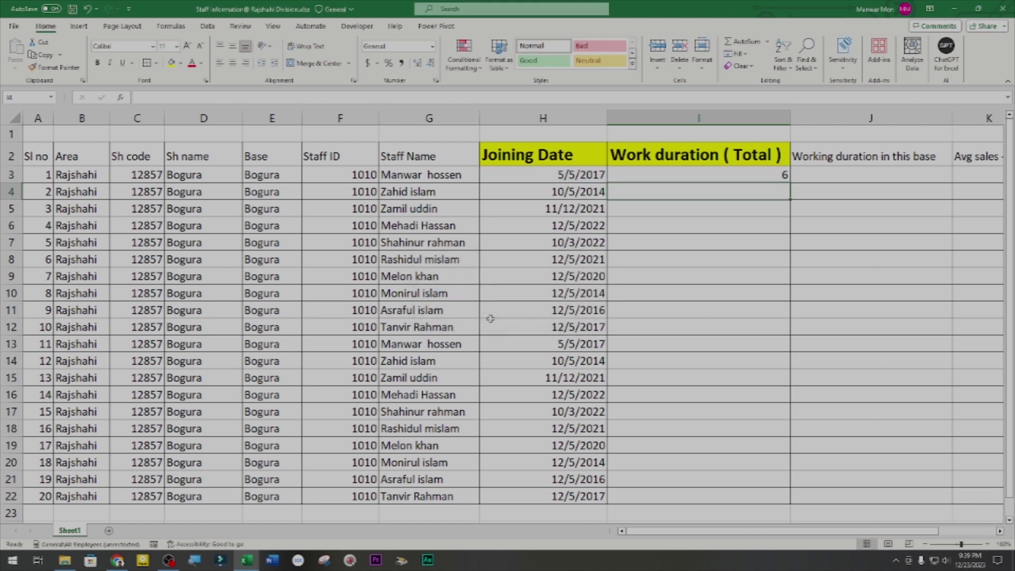
Append &" Year" to the DATEDIF formula in I3.
click(700, 176)
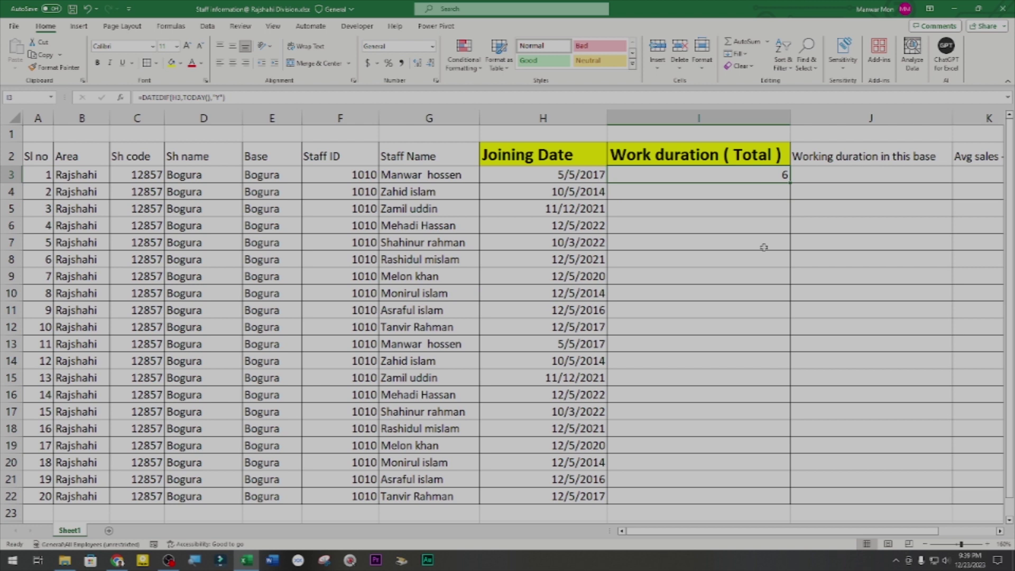
click(245, 94)
text(&)
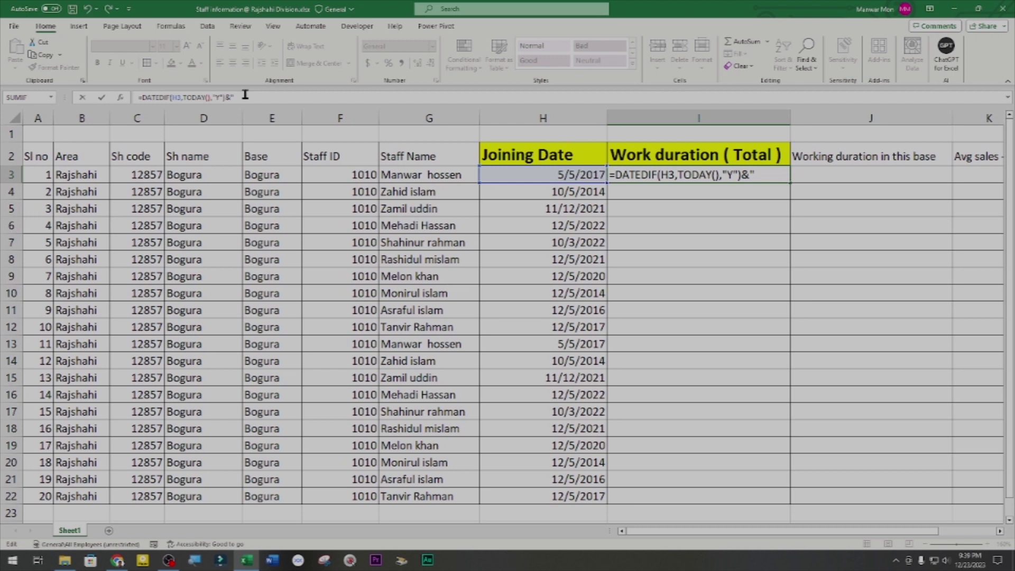
text(" Year)
key(Return)
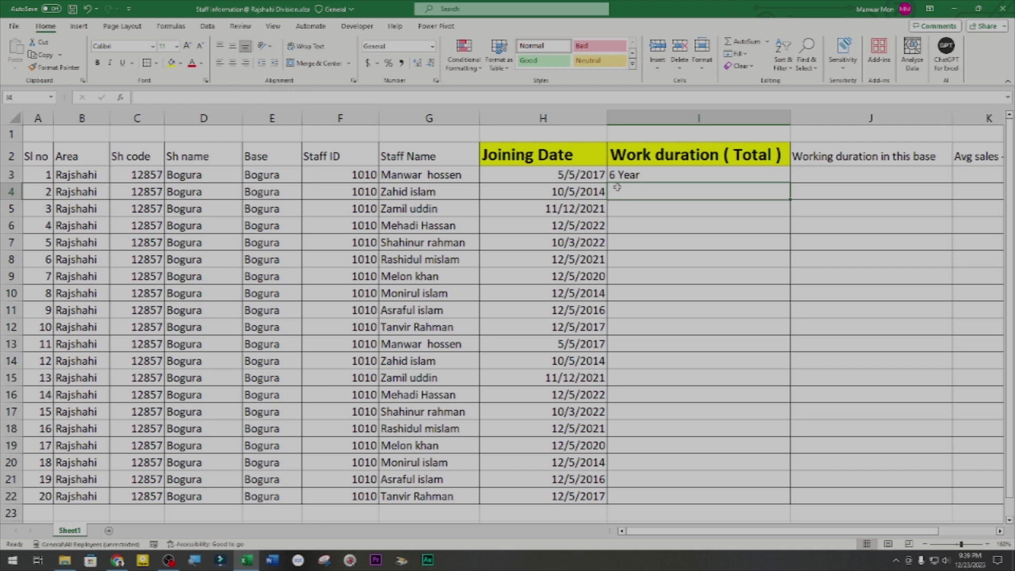
Extend the I3 formula with & and a copy of its DATEDIF(H3,TODAY(),"Y") part.
click(629, 176)
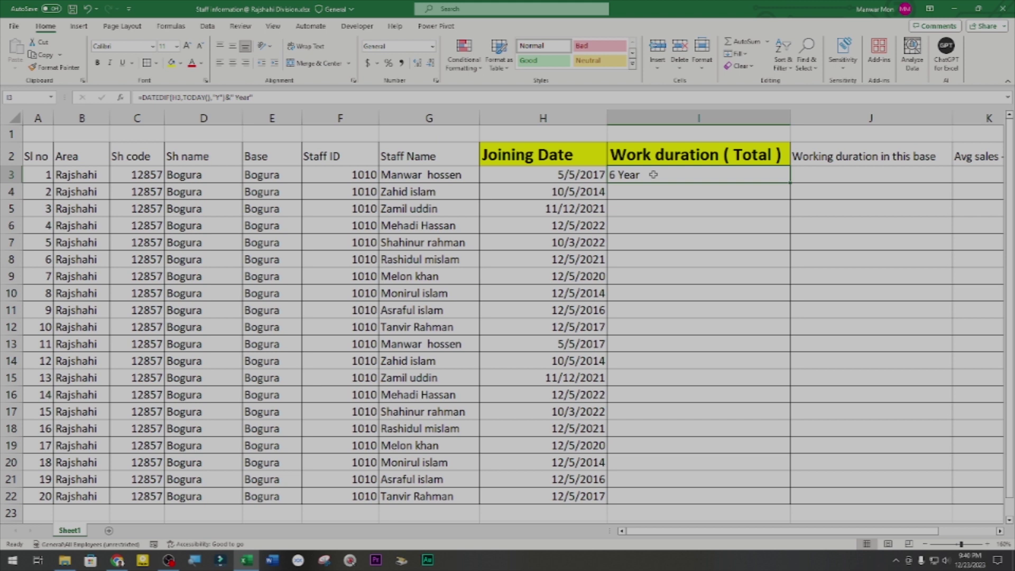
click(264, 95)
text(&)
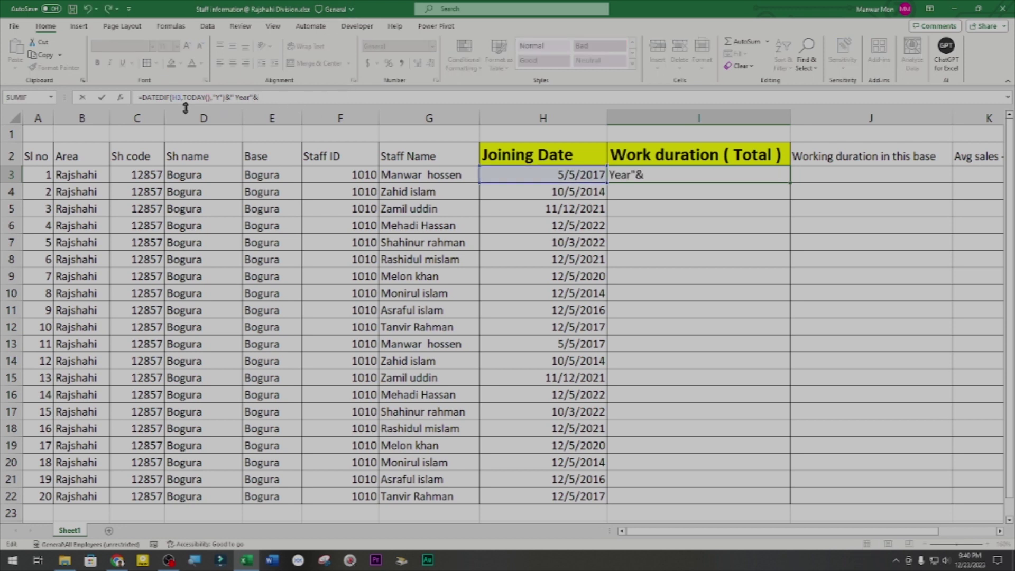
drag(143, 97, 227, 97)
key(ctrl+c)
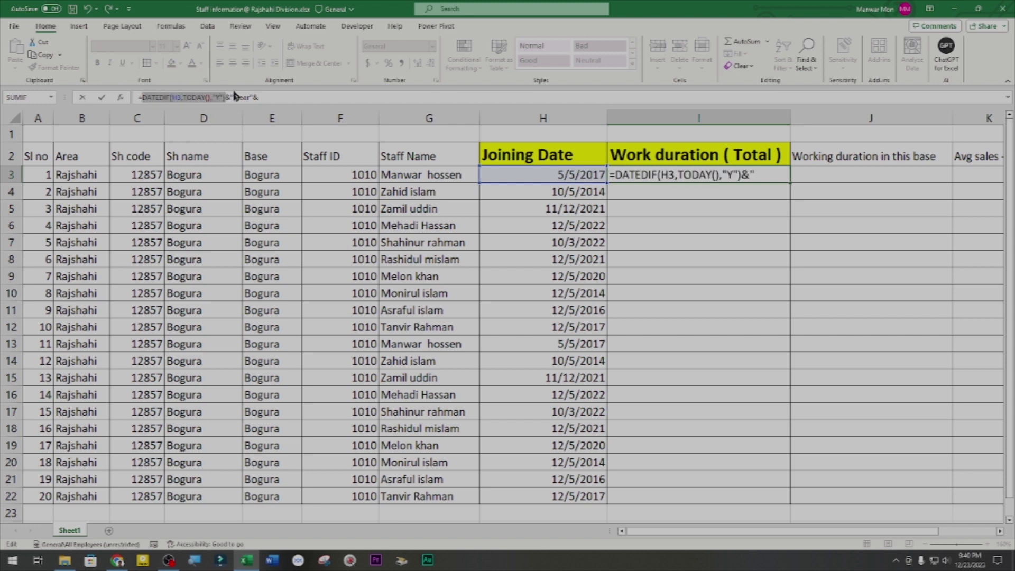
click(275, 98)
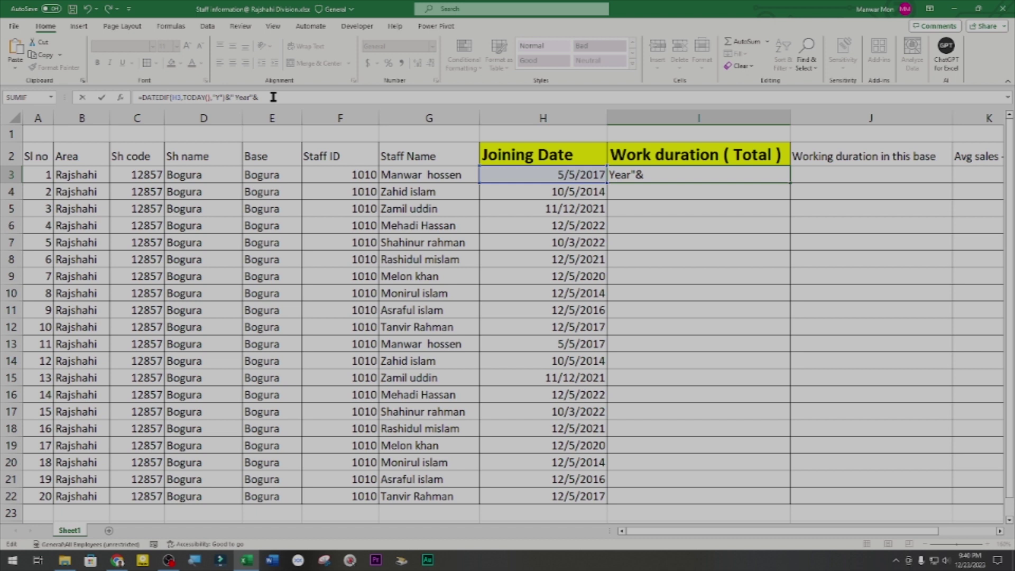
key(ctrl+v)
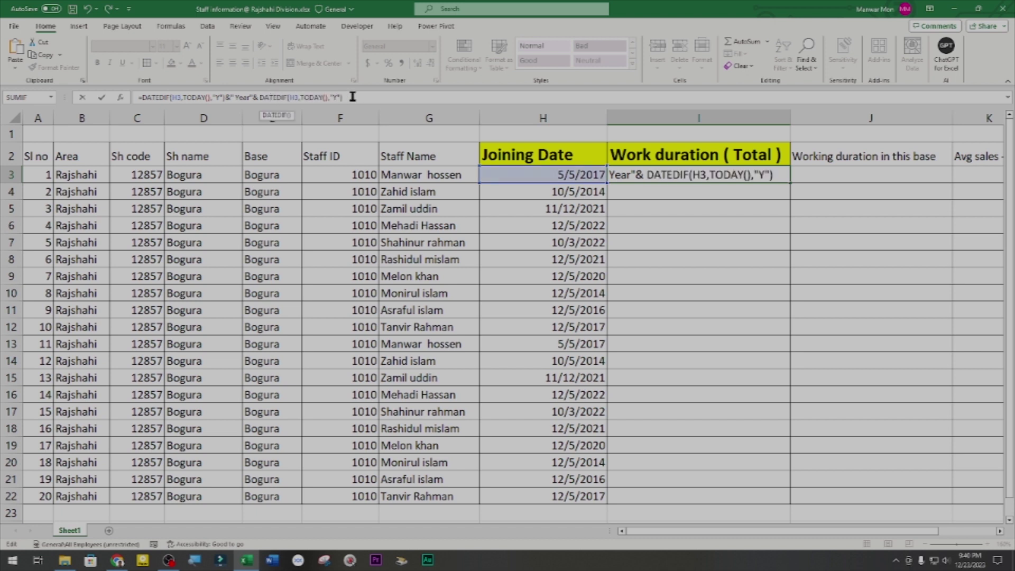
Change the unit of the second DATEDIF in the I3 formula to "M" and reselect the cell.
key(Left)
key(Left)
key(BackSpace)
text(M)
key(Return)
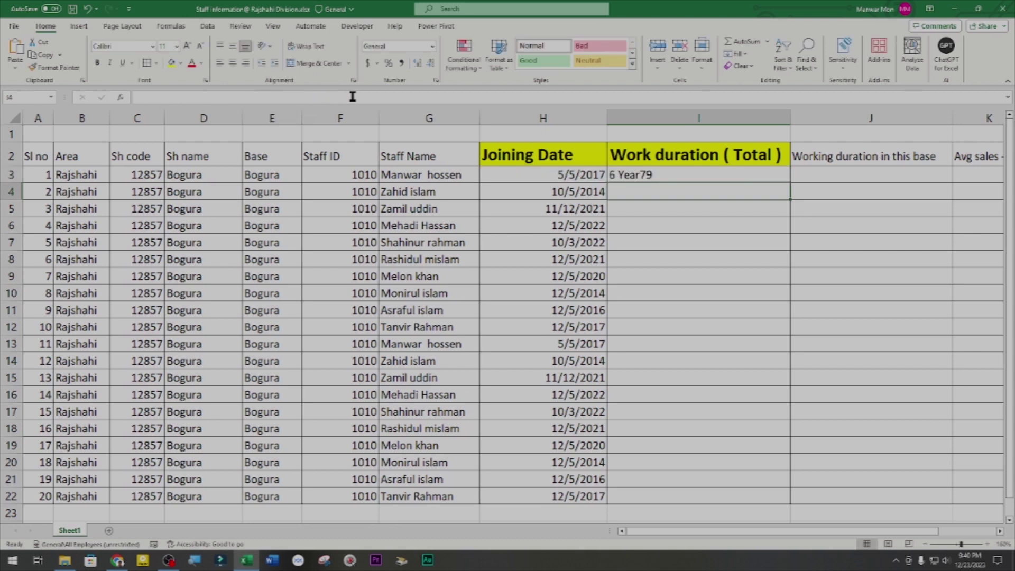
click(640, 179)
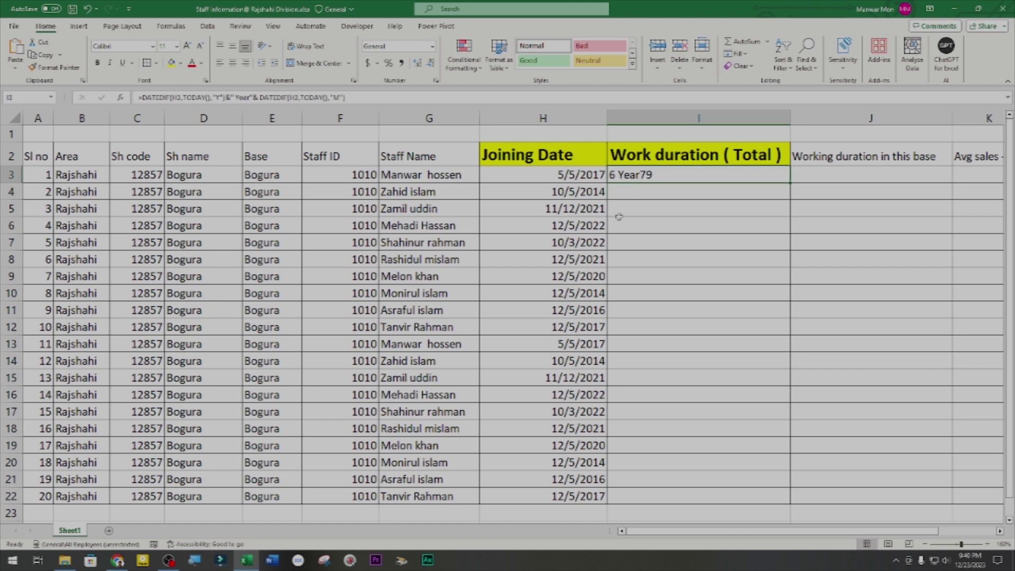
Change the second DATEDIF unit in the I3 formula to "YM" and append &" Month" at the end.
click(334, 97)
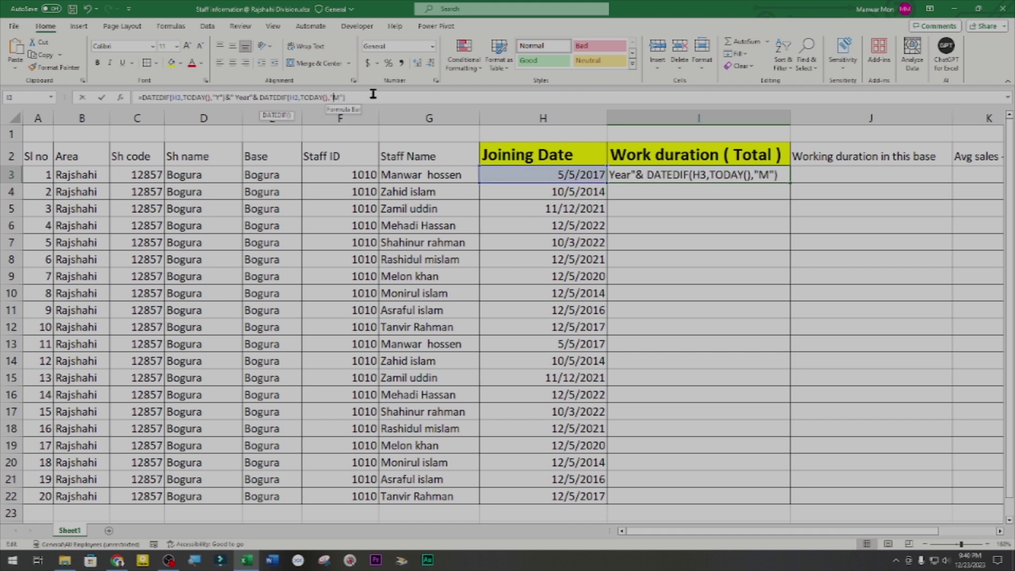
text(Y)
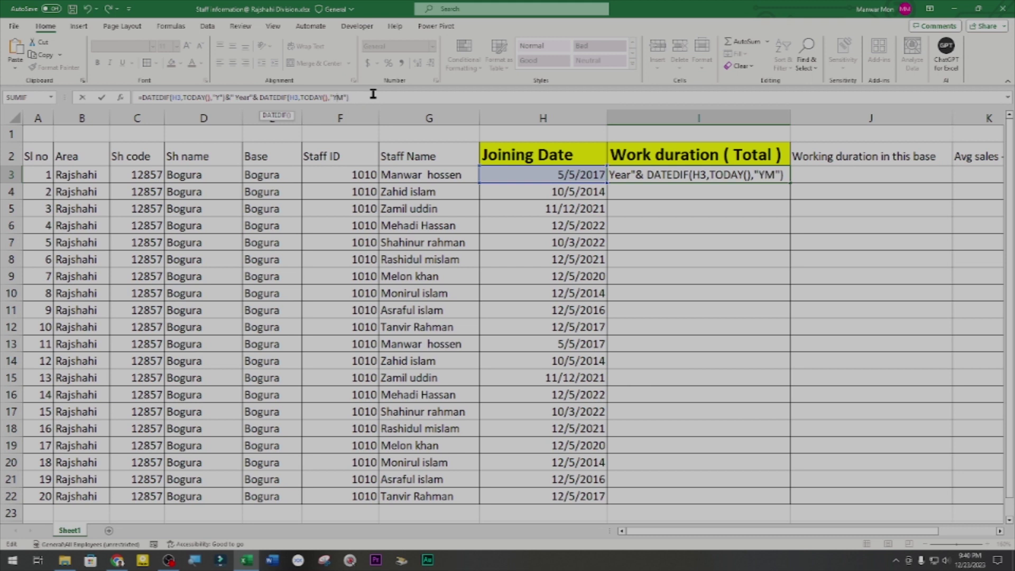
click(370, 94)
text(&)
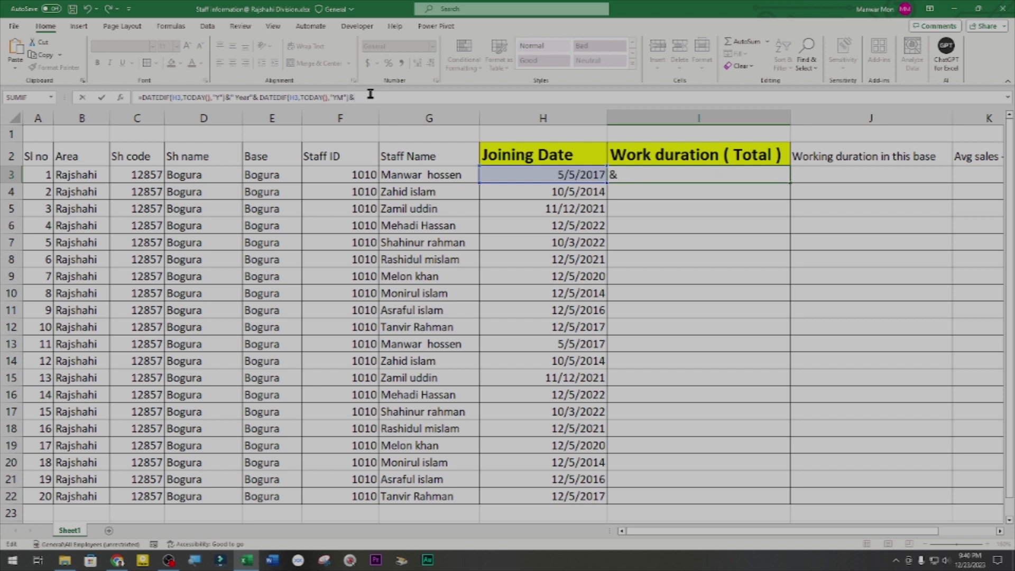
text(" Month")
key(Return)
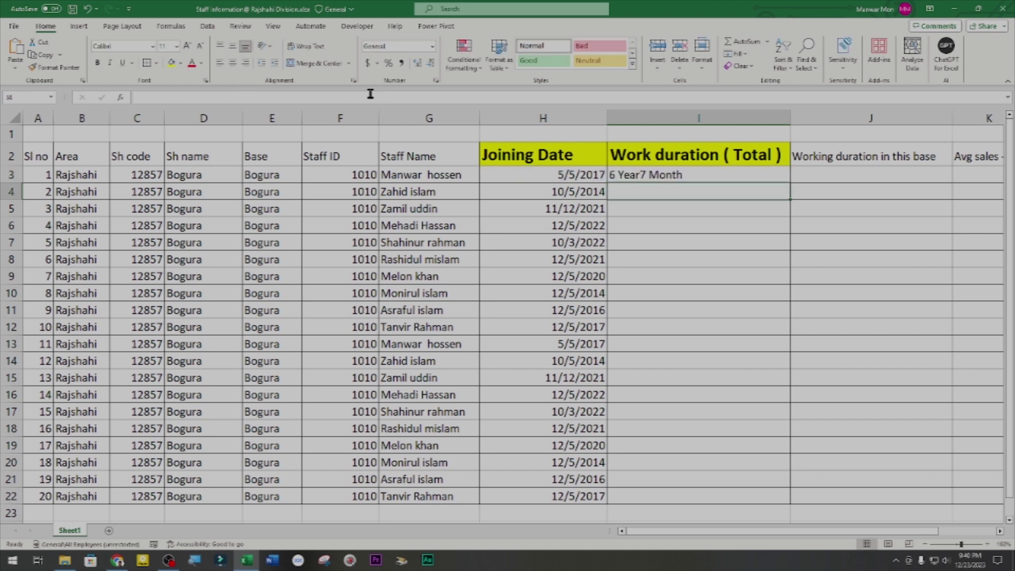
key(Up)
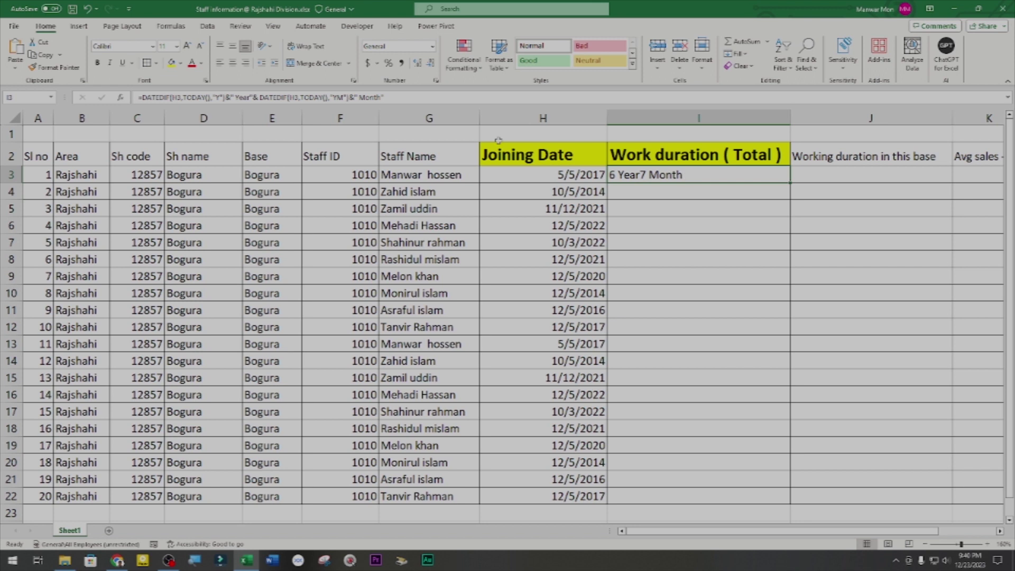
Extend the I3 formula with a copy of its & DATEDIF(H3,TODAY(),"YM") part.
click(404, 96)
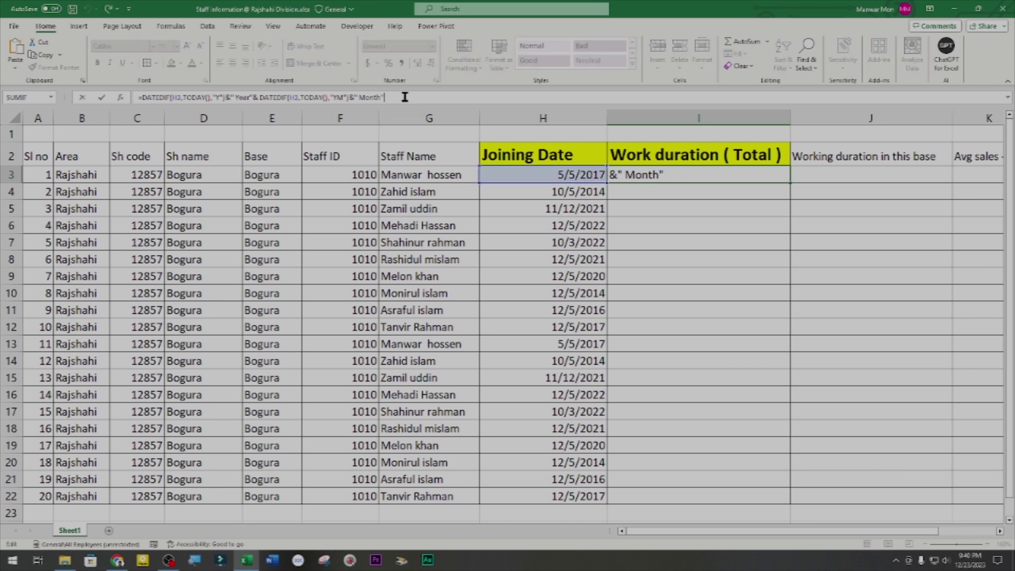
drag(254, 98, 348, 99)
key(ctrl+c)
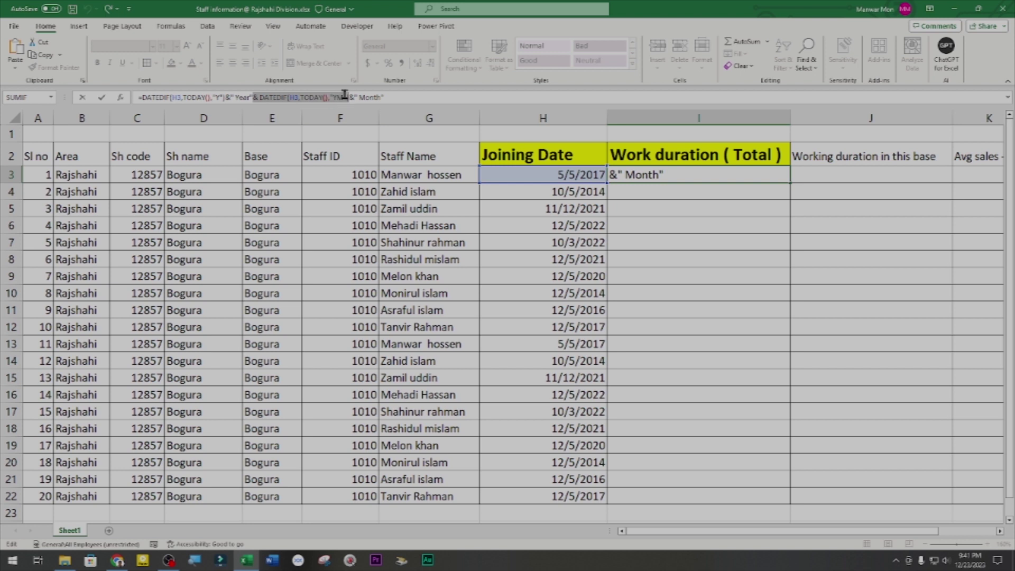
click(404, 96)
key(ctrl+v)
text())
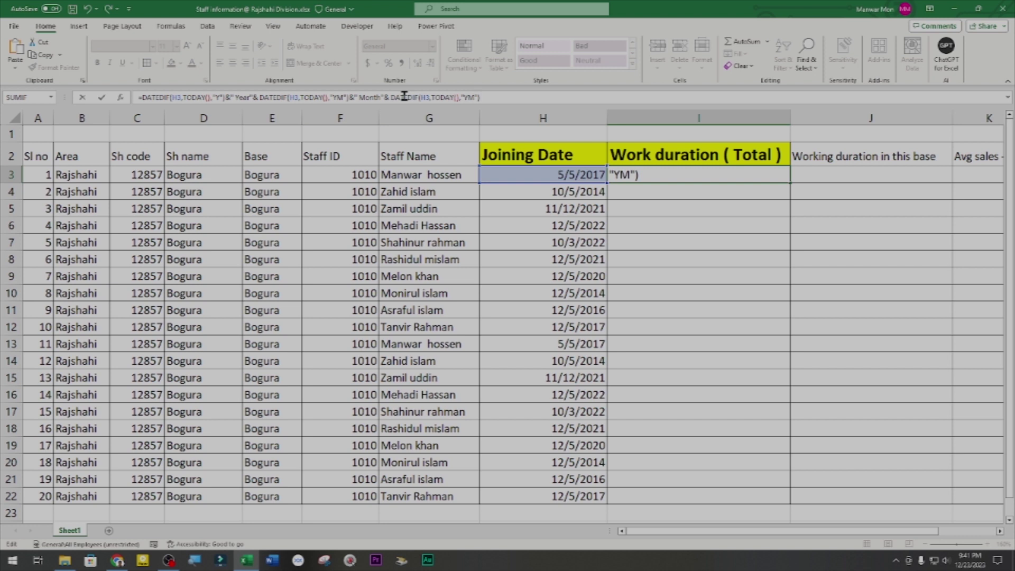
Set the third DATEDIF unit in the I3 formula to "MD" and append & " Day" at the end.
click(475, 99)
key(BackSpace)
key(BackSpace)
text(mD)
key(BackSpace)
key(BackSpace)
text(M)
text(D)
text(&)
text( " D)
key(Return)
key(Return)
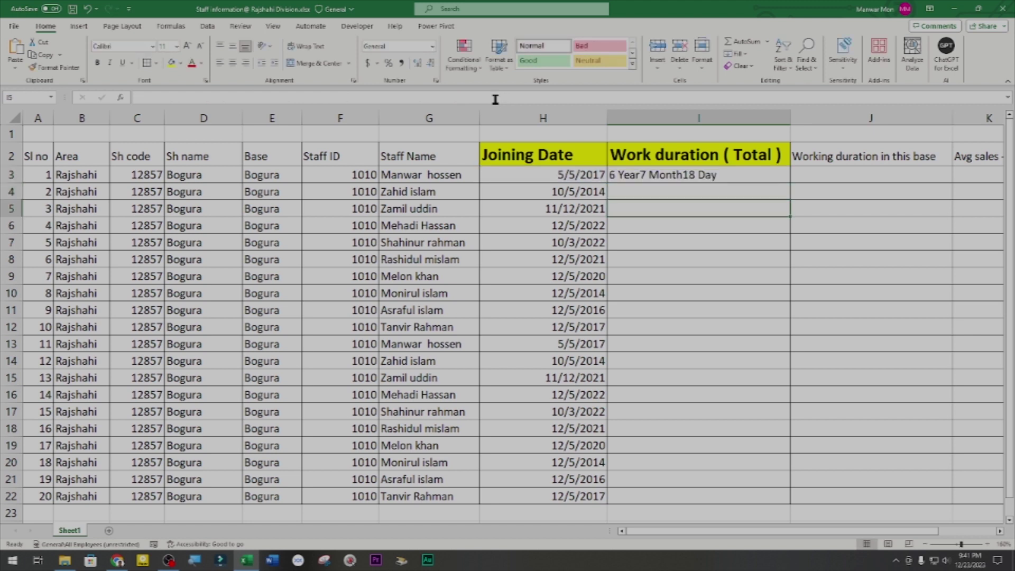
Fill the I3 work duration formula down the column through I22 and check the filled rows.
click(639, 175)
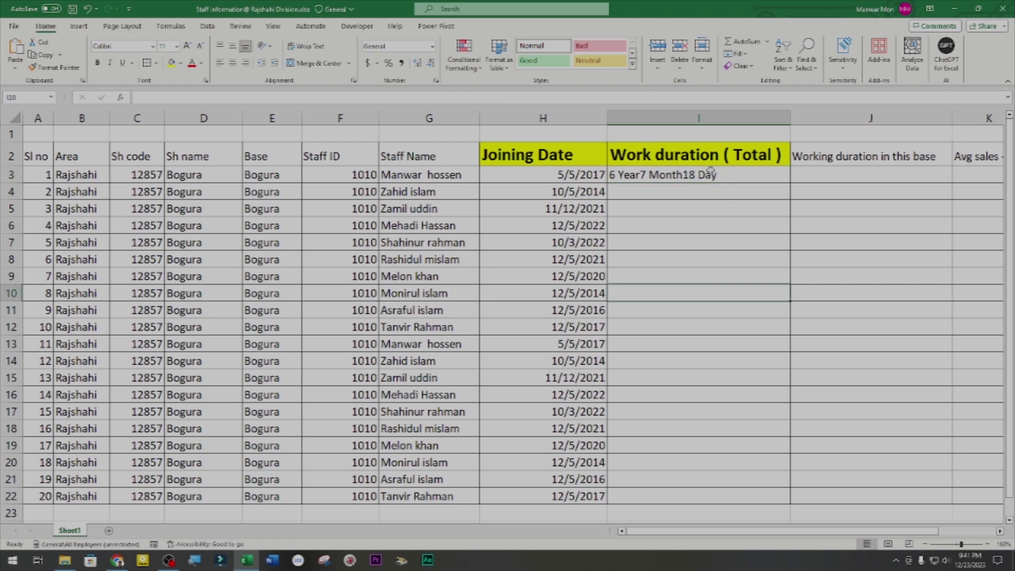
double_click(791, 181)
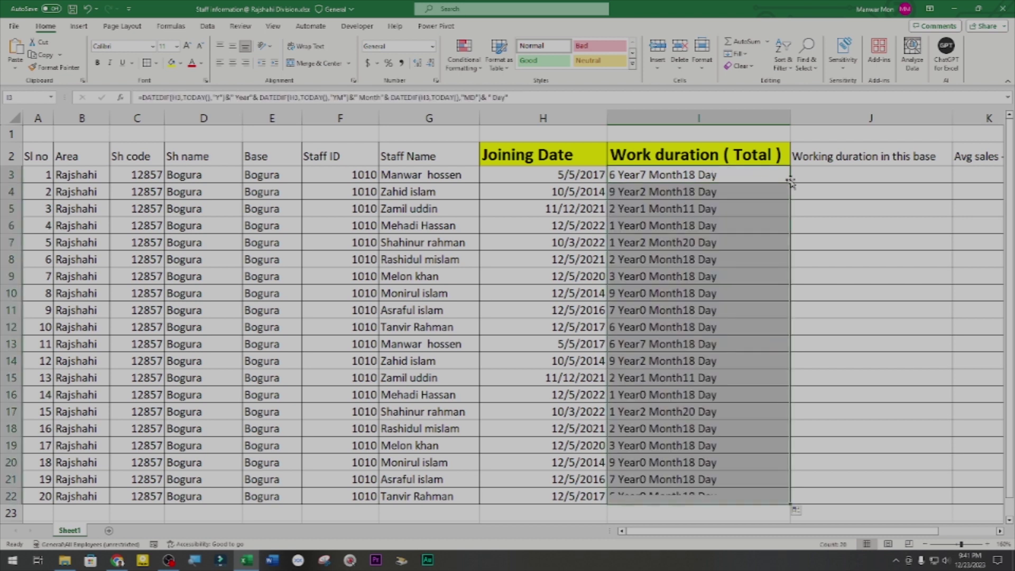
scroll(759, 306, down, 3)
scroll(759, 306, up, 4)
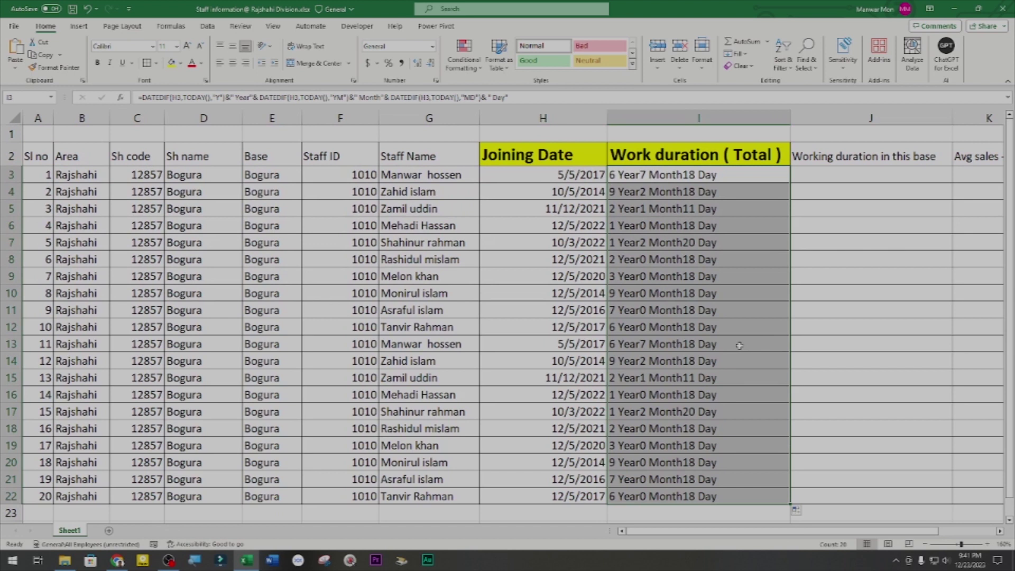
scroll(718, 310, down, 3)
scroll(718, 310, up, 3)
Magnify the screen with Magnifier to read the complete I3 formula, and restore the normal view.
click(199, 562)
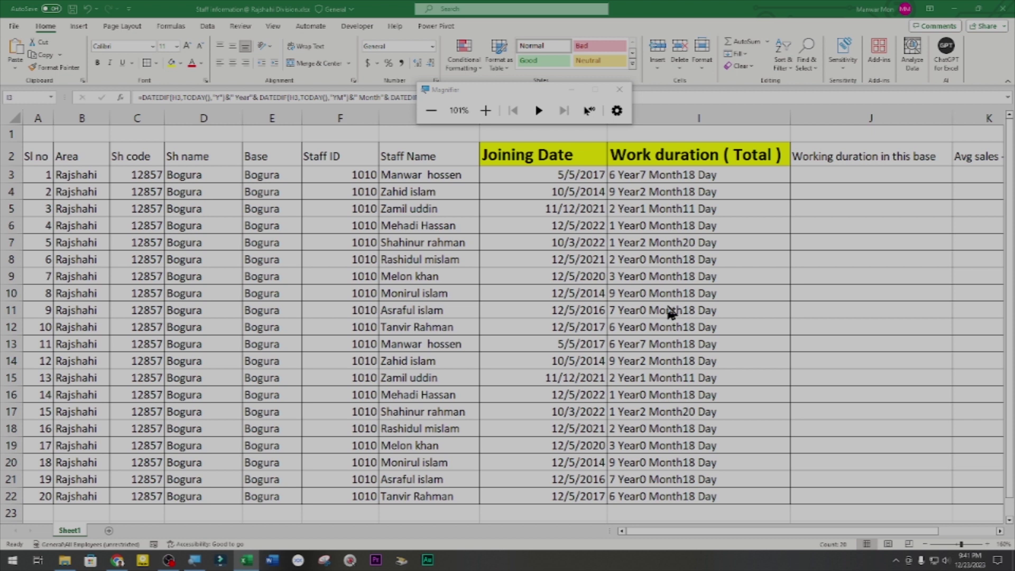
click(570, 90)
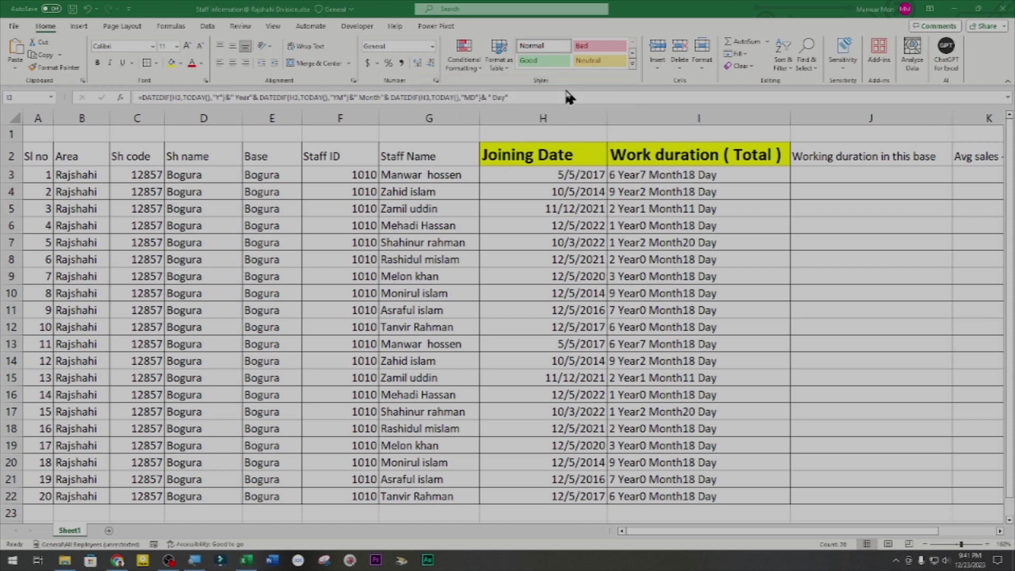
key(super+plus)
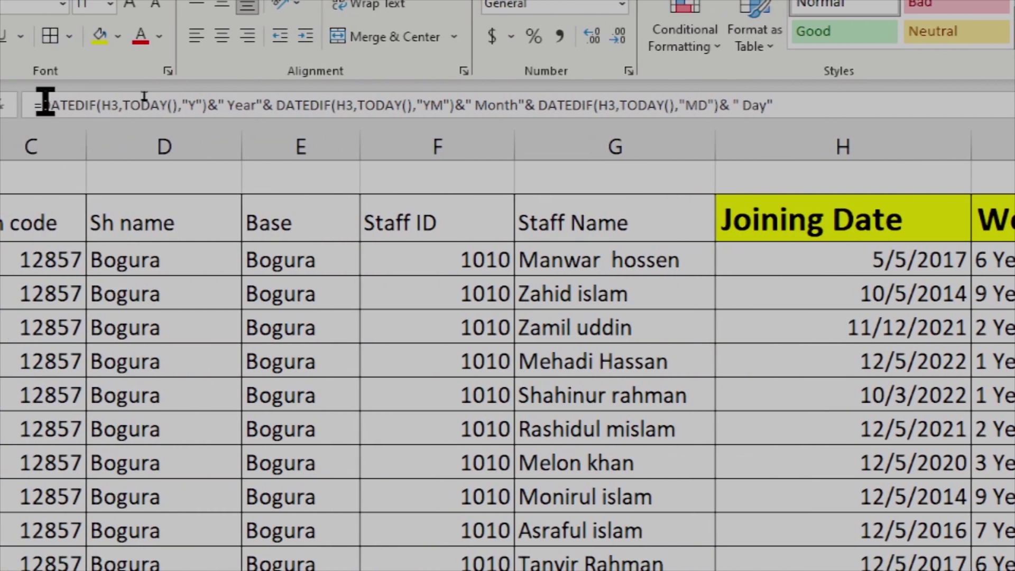
key(super+minus)
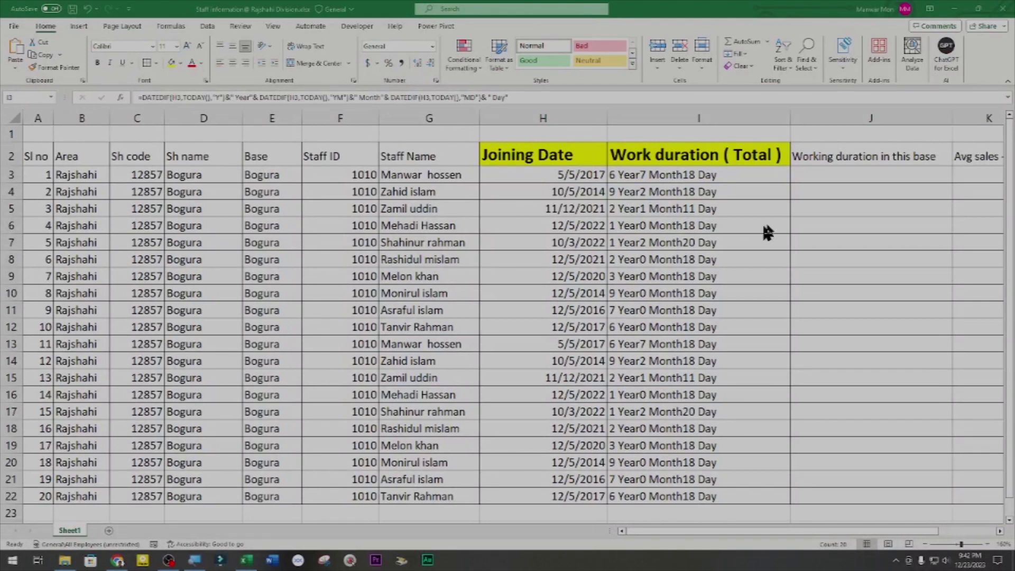
Select the work duration cells from I3 down and close the staff information workbook.
key(ctrl+shift+Down)
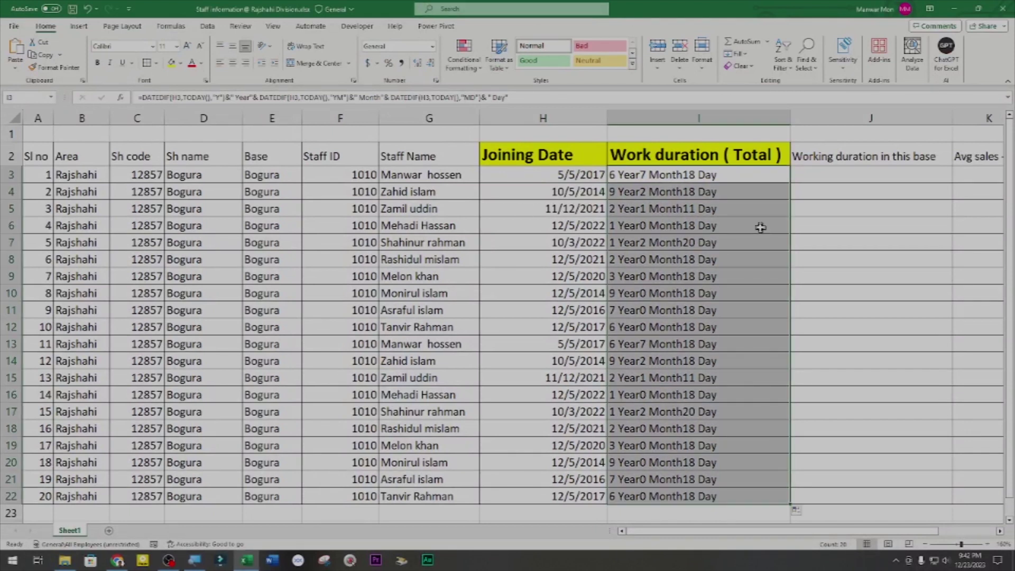
click(1003, 9)
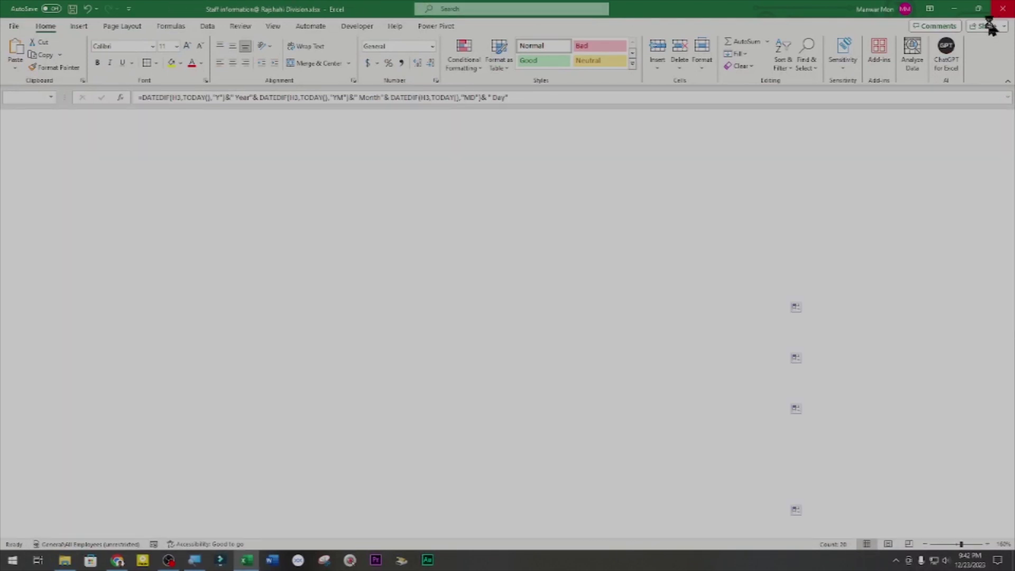